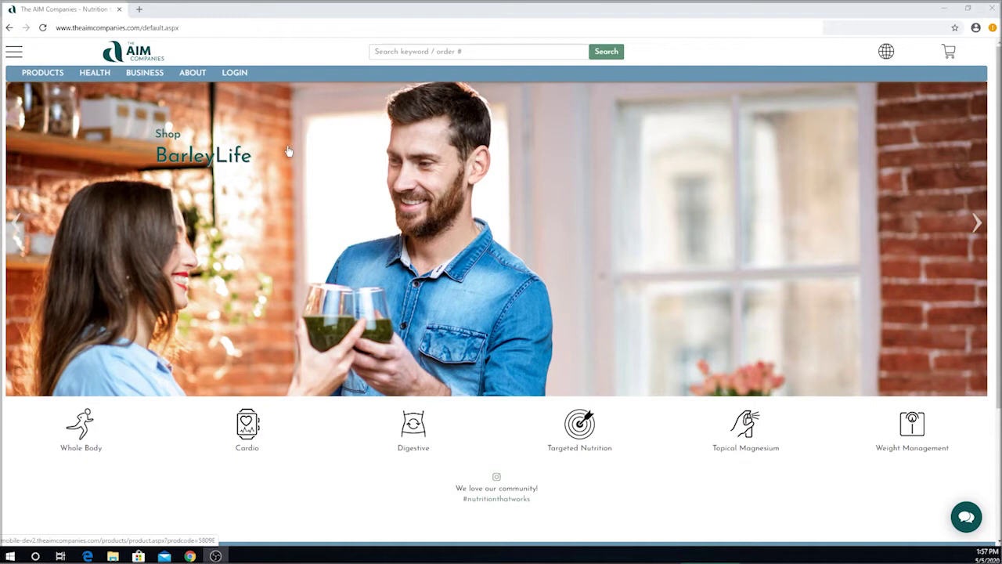
# Sign in with the member ID and password to reach the My Account page
pyautogui.click(239, 75)
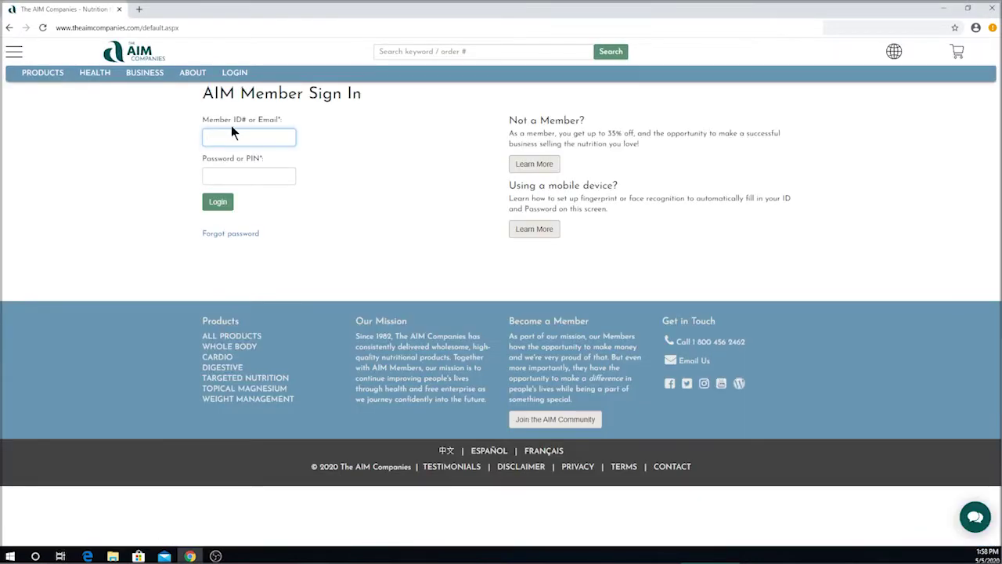
pyautogui.write('13364')
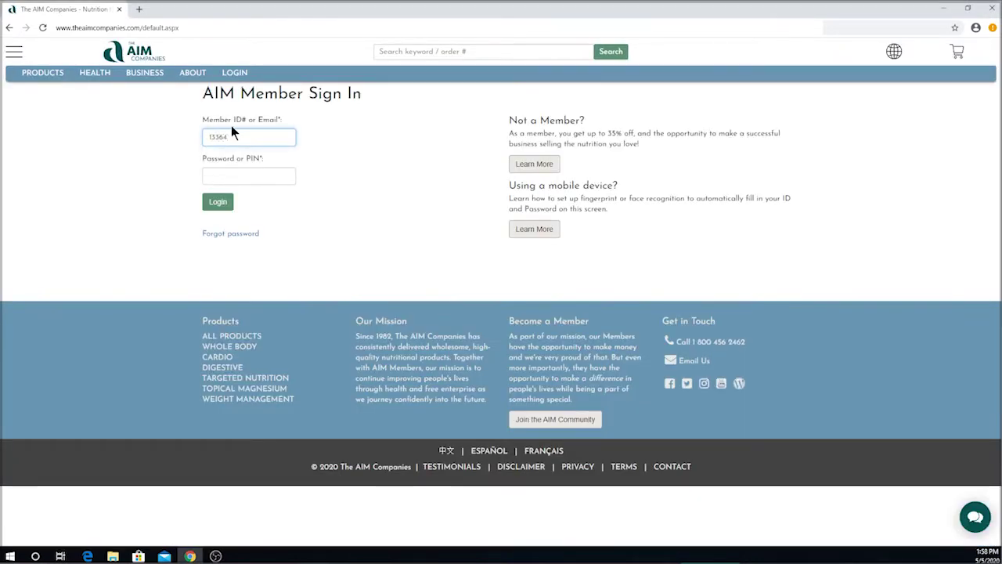
pyautogui.press('Tab')
pyautogui.write('*****')
pyautogui.click(219, 201)
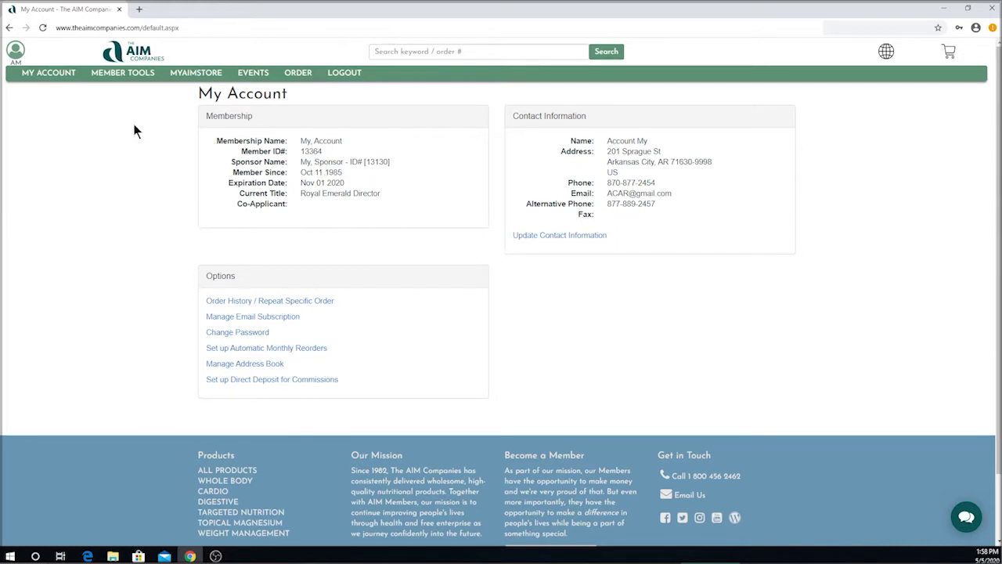
# Open the Member Tools dropdown in the top navigation bar
pyautogui.click(122, 81)
pyautogui.click(124, 79)
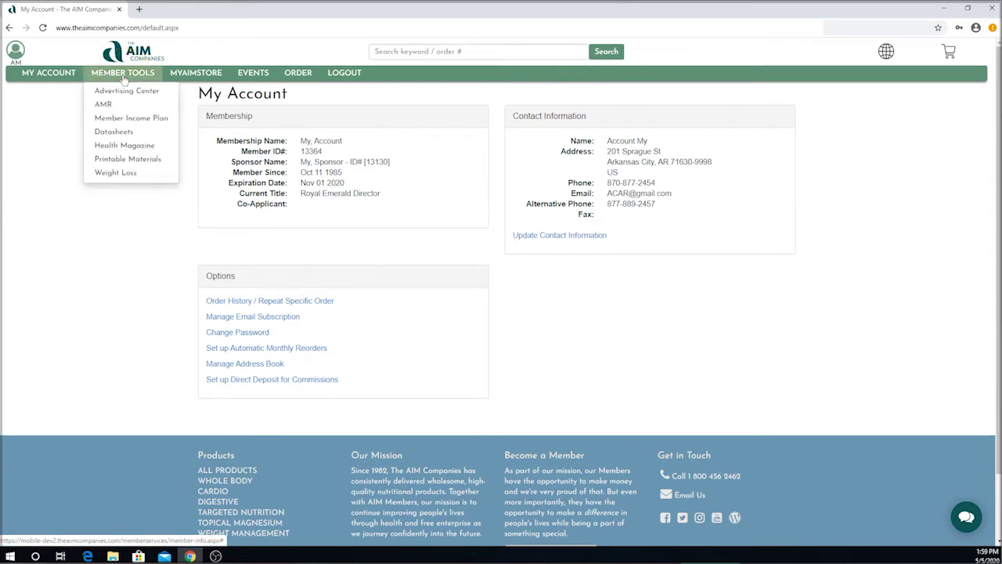
# Open Printable Materials and point out the Datasheets, Forms and Literature categories
pyautogui.click(123, 160)
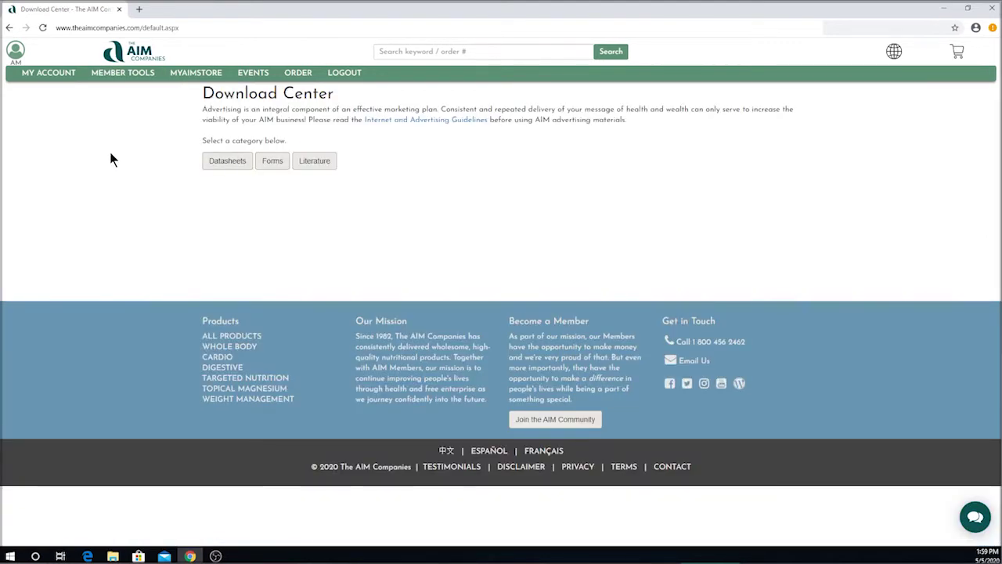
pyautogui.click(227, 167)
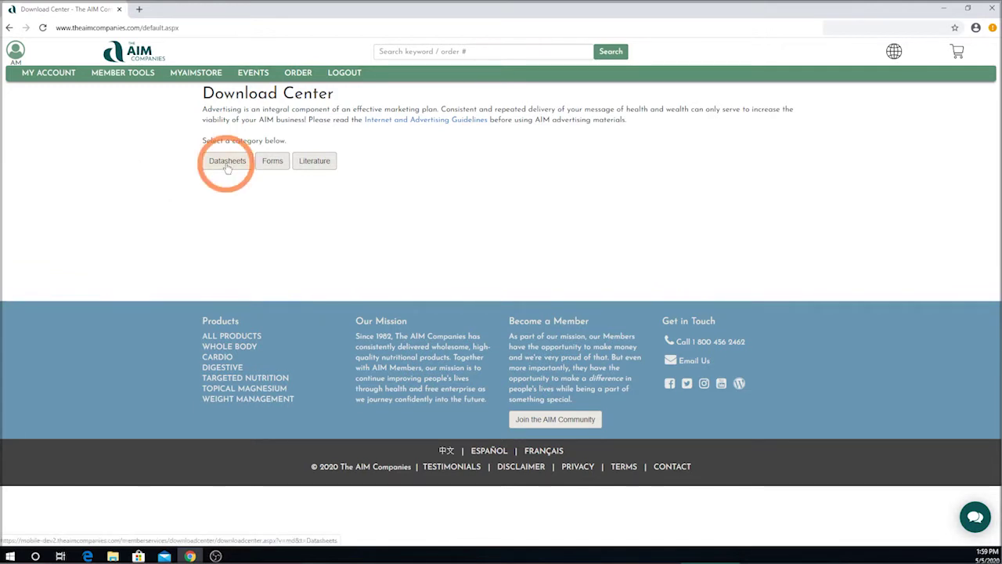
pyautogui.click(273, 168)
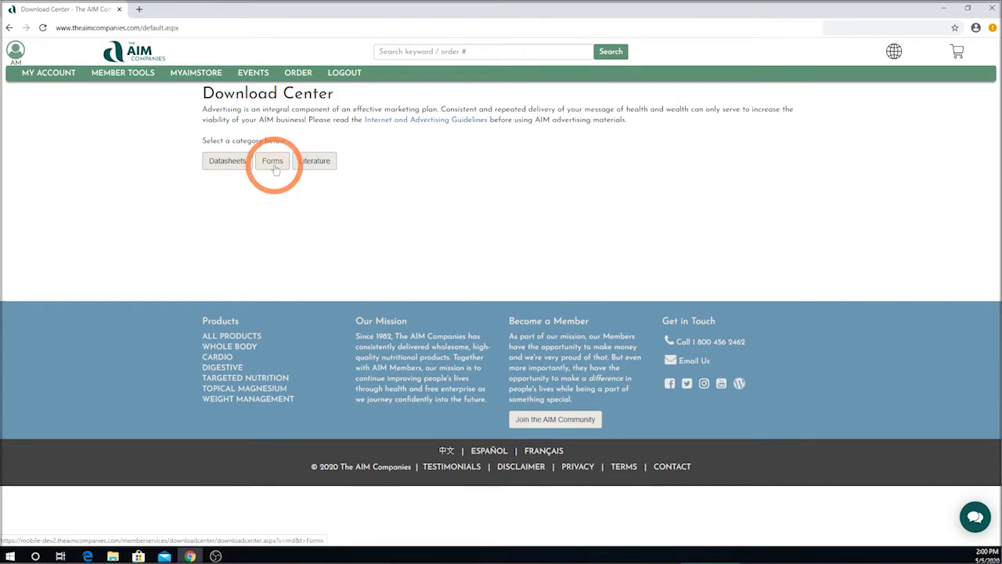
pyautogui.click(321, 170)
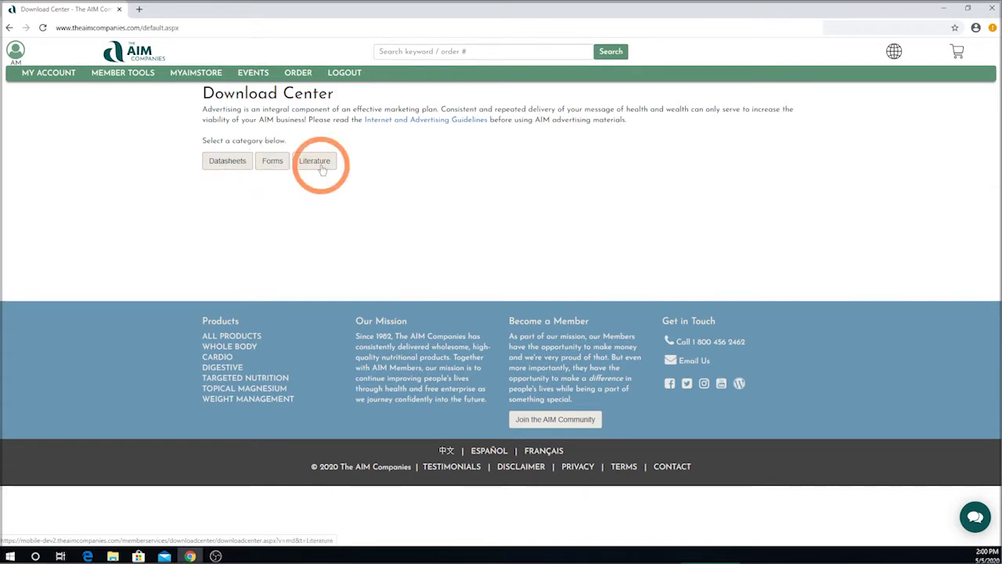
pyautogui.click(220, 169)
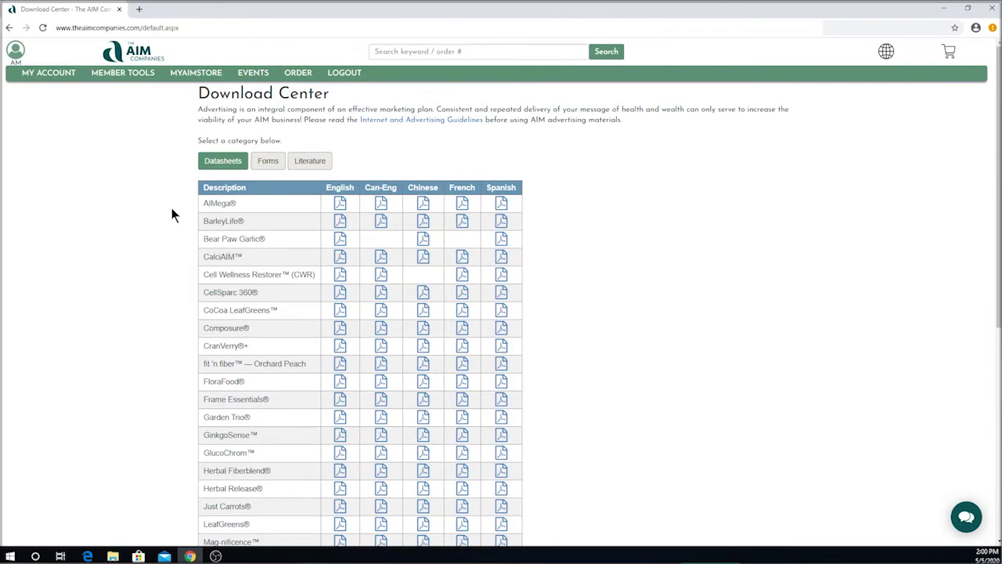
# Scroll through the datasheet table and download the English BarleyLife datasheet PDF
pyautogui.scroll(-1, 171, 207)
pyautogui.scroll(1, 170, 211)
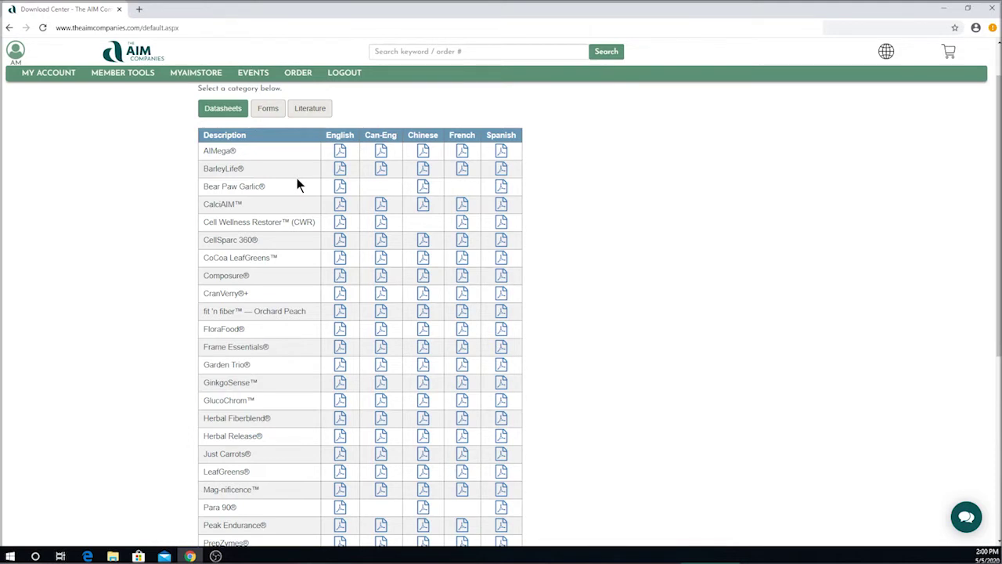
pyautogui.scroll(-3, 293, 180)
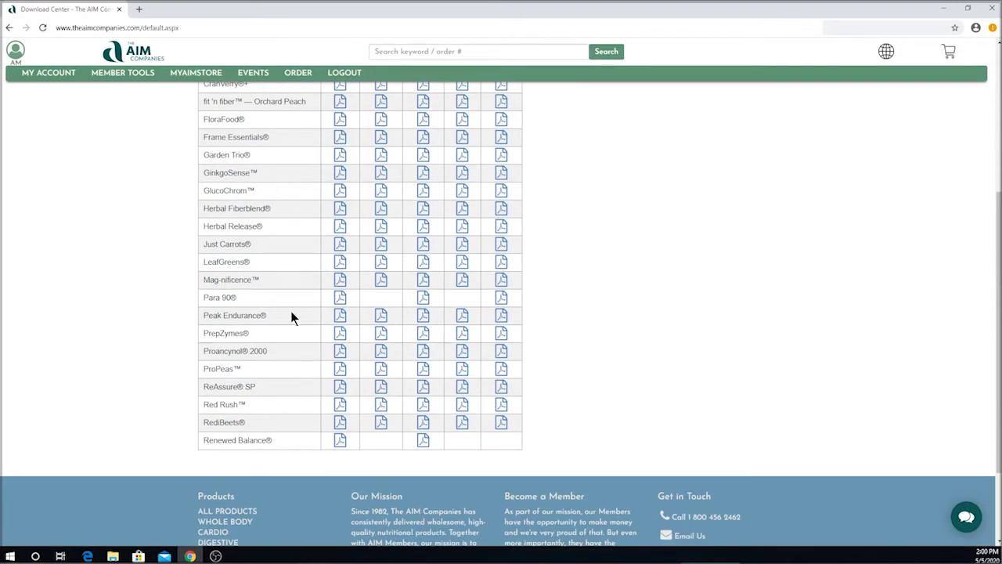
pyautogui.scroll(3, 339, 297)
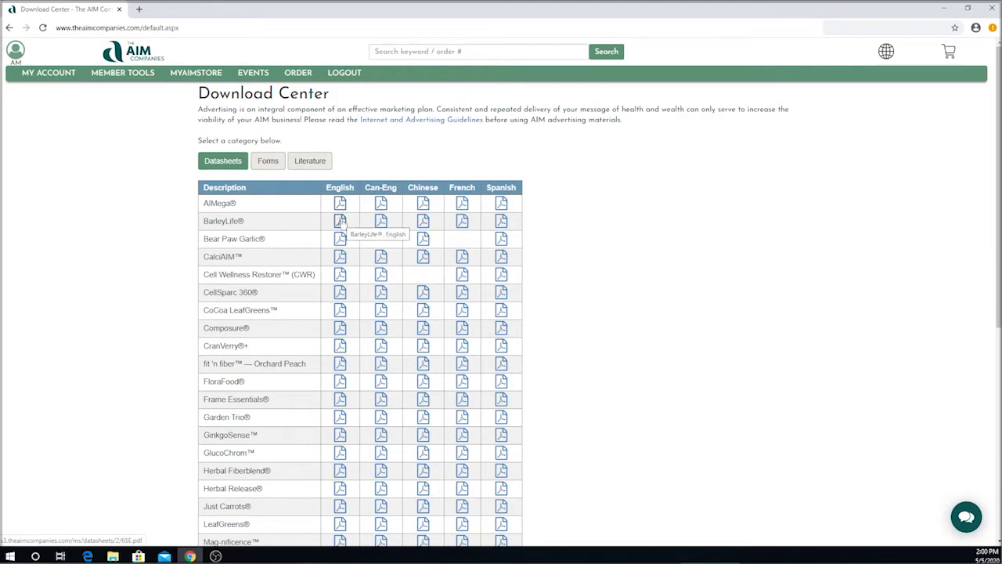
pyautogui.click(341, 221)
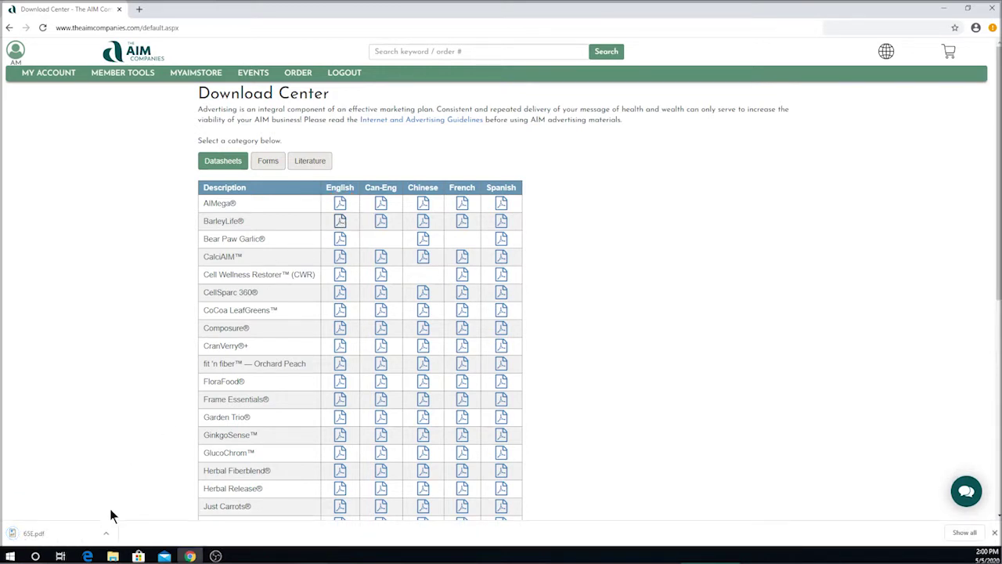
# Open the downloaded 65E.pdf from the download shelf in a new tab
pyautogui.click(68, 539)
pyautogui.moveTo(68, 546)
pyautogui.mouseDown()
pyautogui.moveTo(30, 540)
pyautogui.moveTo(73, 534)
pyautogui.mouseUp()
pyautogui.click(106, 535)
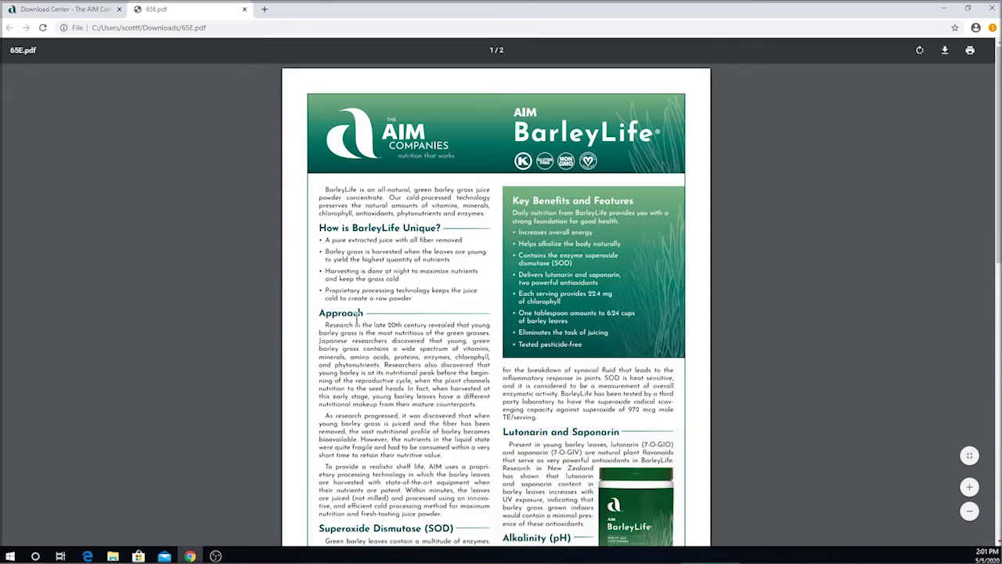
# Scroll through both pages of 65E.pdf, then minimise Chrome to show the desktop
pyautogui.scroll(-3, 356, 321)
pyautogui.scroll(-4, 356, 331)
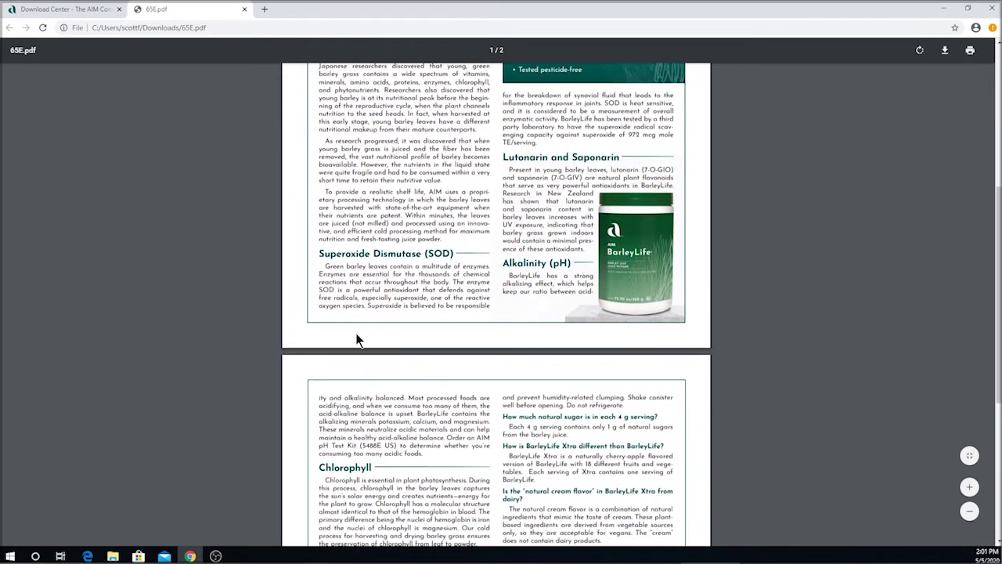
pyautogui.scroll(-2, 350, 341)
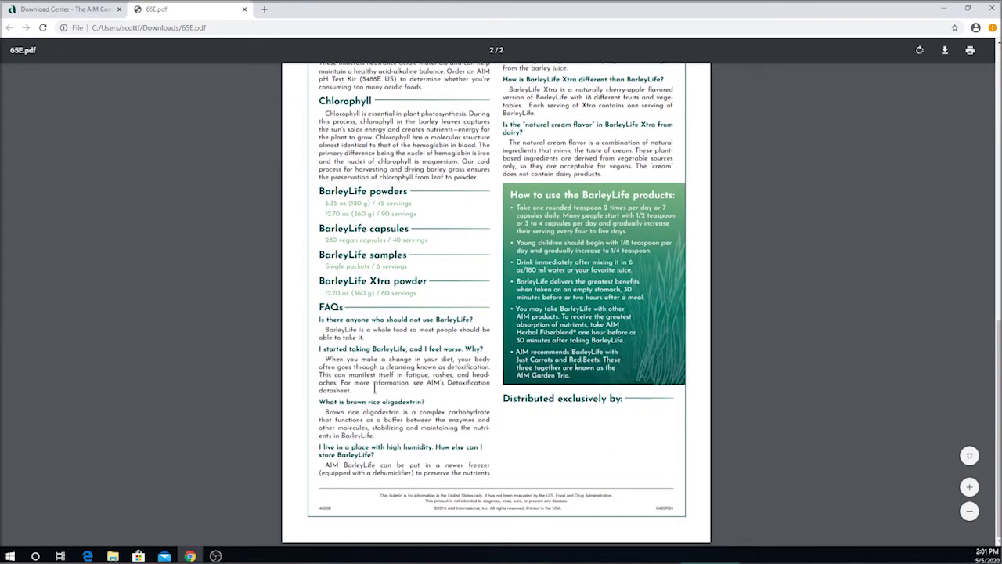
pyautogui.scroll(10, 374, 387)
pyautogui.scroll(1, 365, 388)
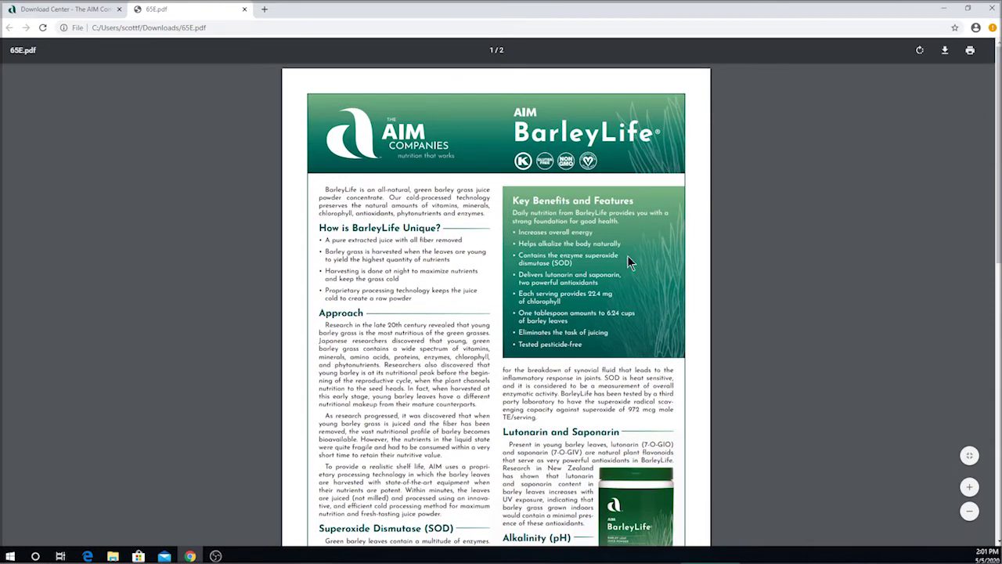
pyautogui.click(945, 11)
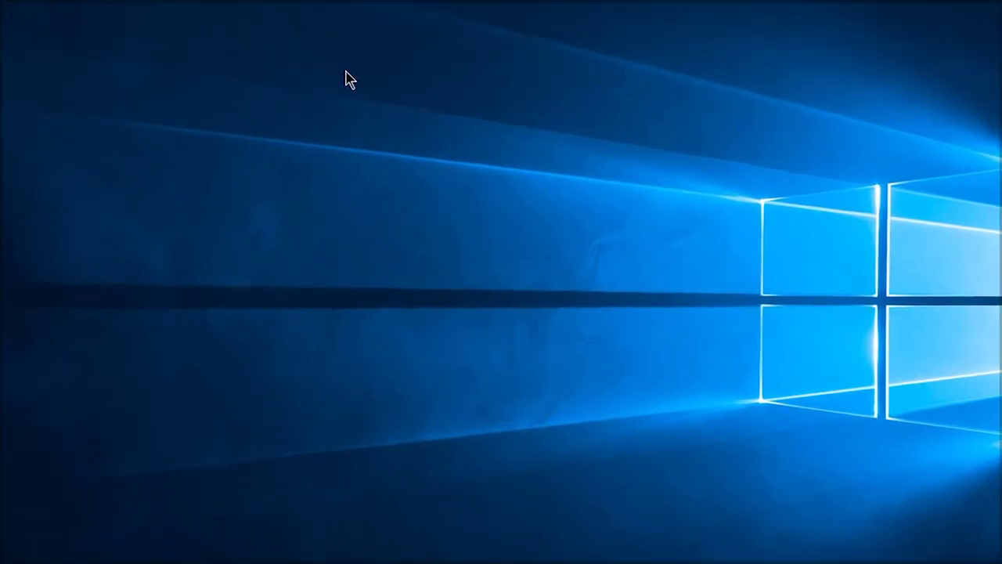
# Create a desktop folder named 'AIM Literature' and bring the BarleyLife PDF back up
pyautogui.rightClick(266, 141)
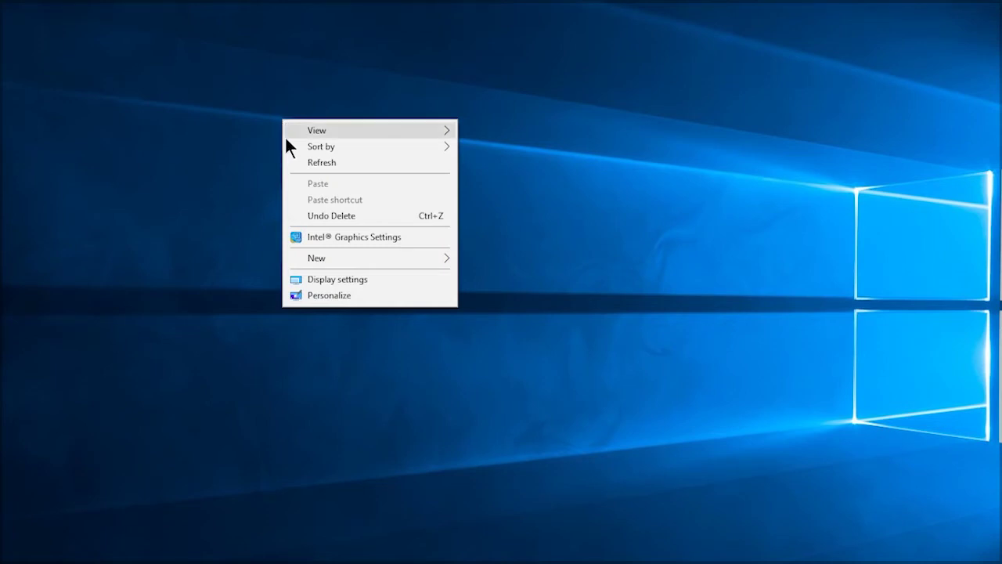
pyautogui.moveTo(321, 259)
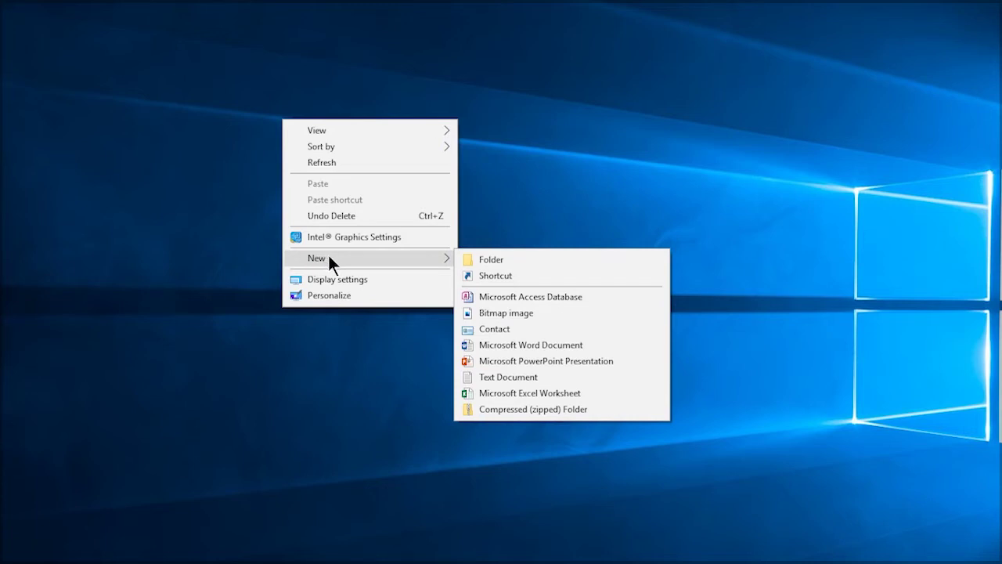
pyautogui.click(491, 259)
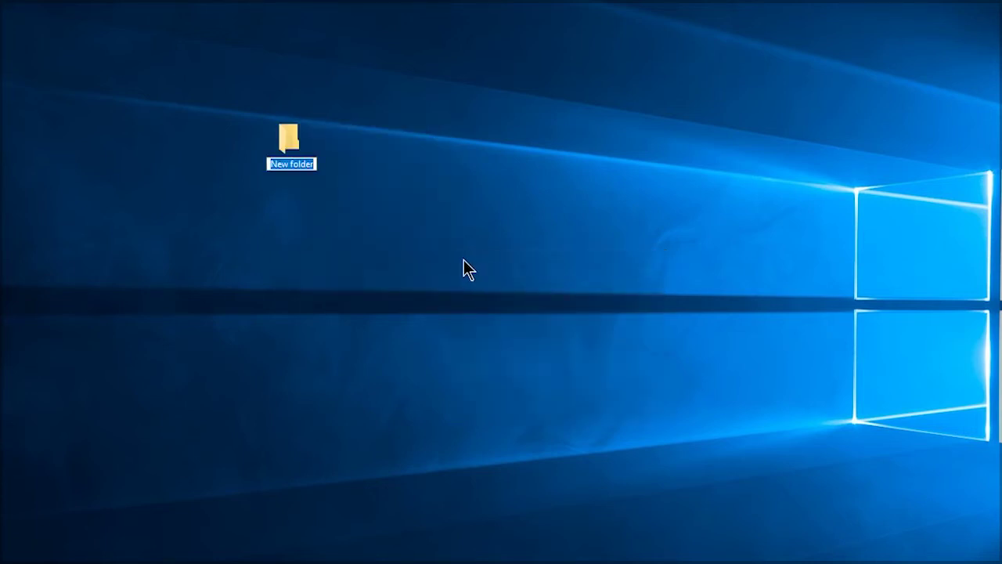
pyautogui.write('AIM')
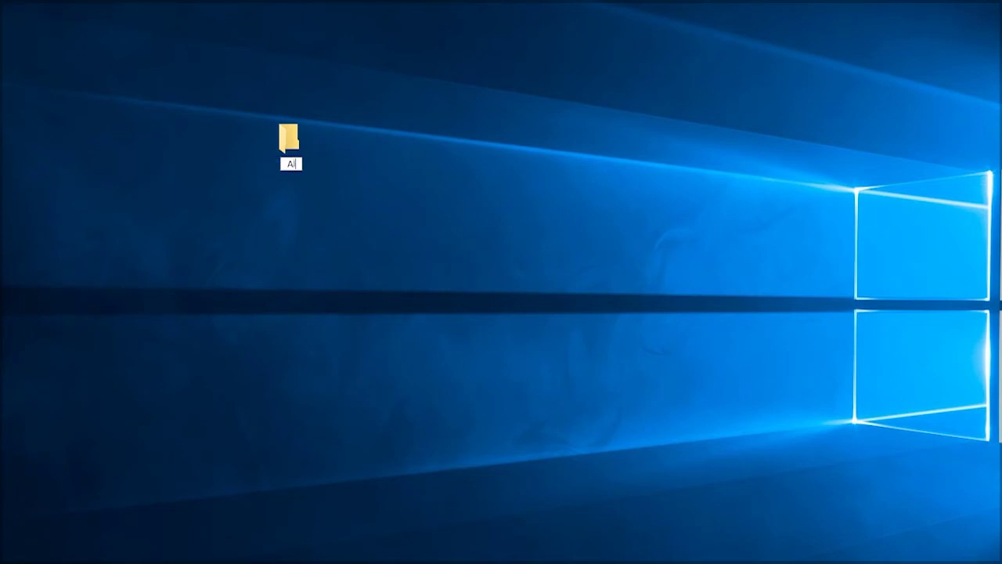
pyautogui.write(' Literature')
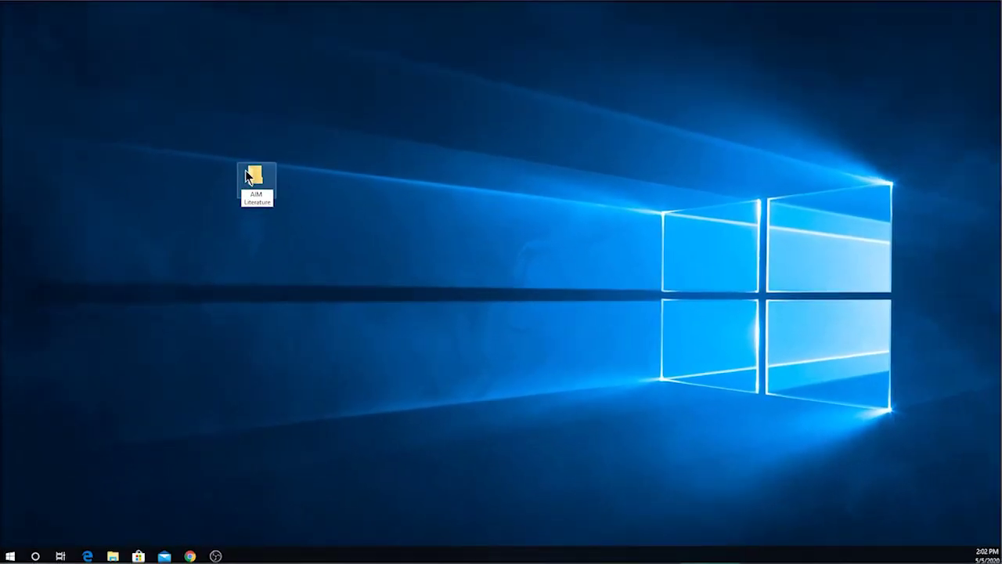
pyautogui.click(193, 555)
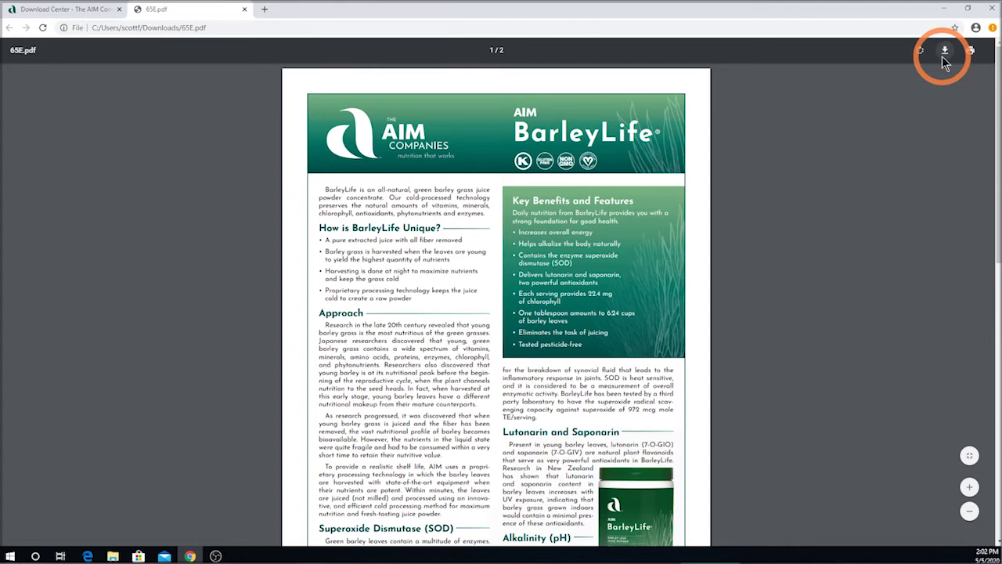
# Save the PDF as 'BarleyLife US 2020' in the desktop's AIM Literature folder
pyautogui.click(943, 52)
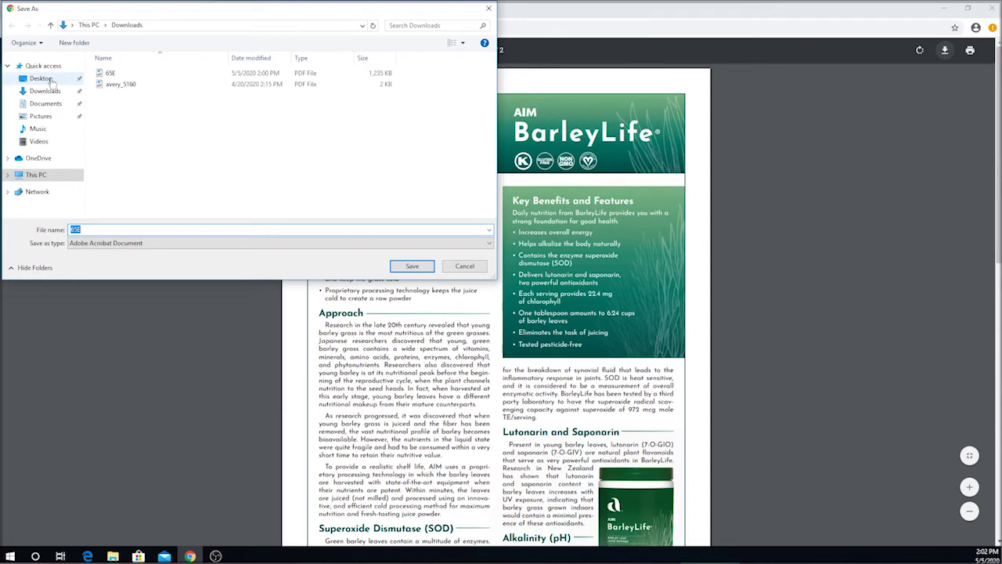
pyautogui.click(51, 82)
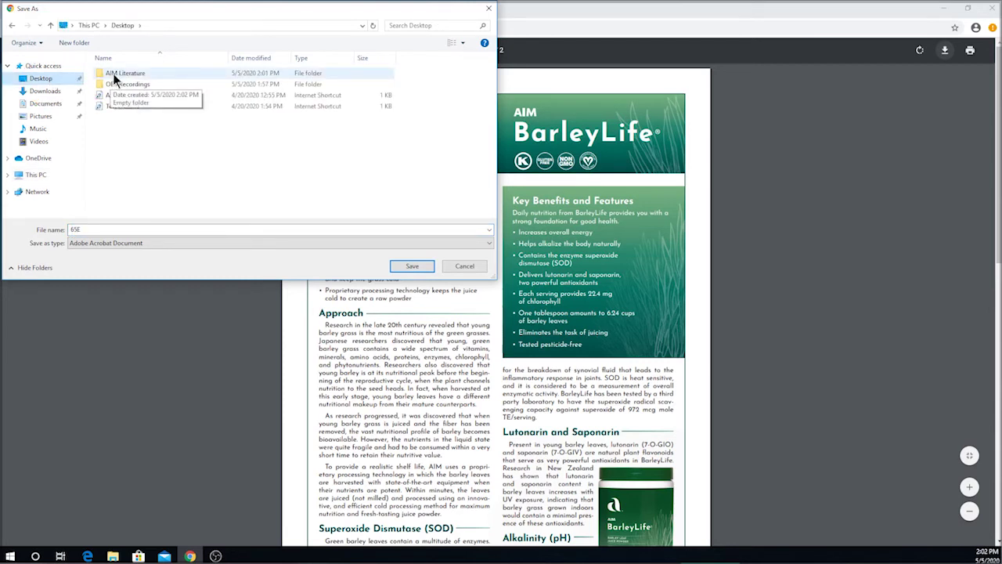
pyautogui.doubleClick(118, 73)
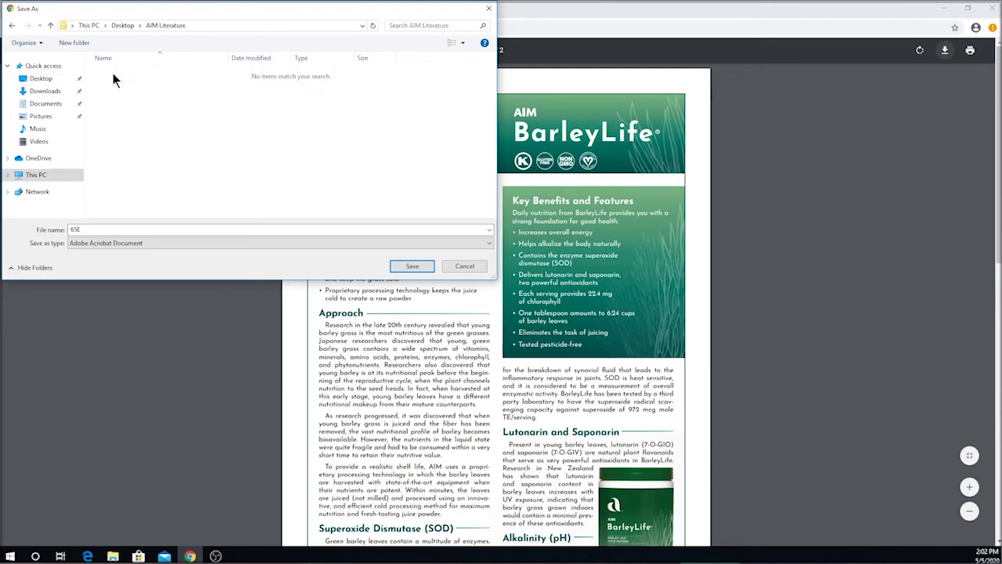
pyautogui.doubleClick(106, 229)
pyautogui.write('BarleyLife US 2020')
pyautogui.click(409, 266)
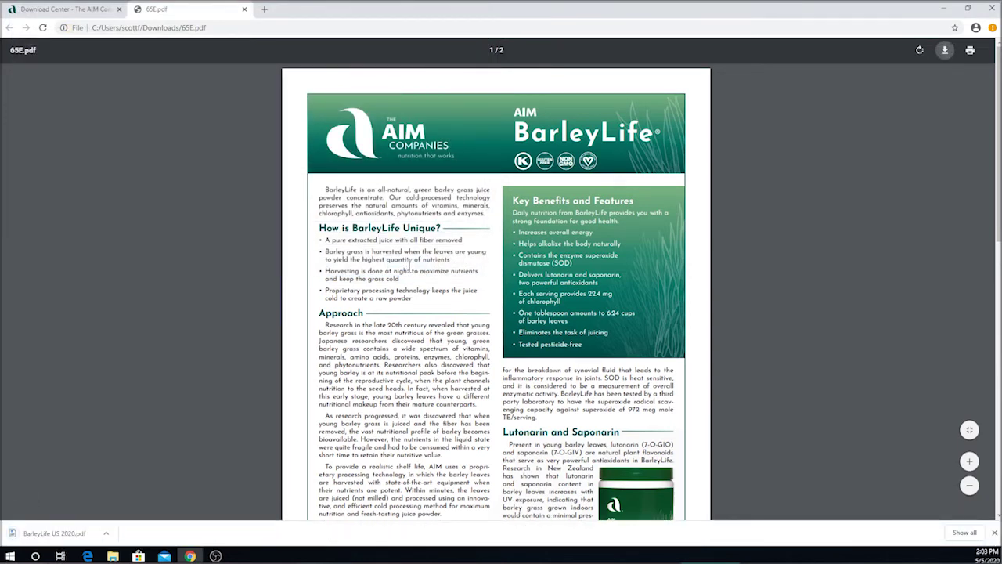
# Minimise Chrome, open the AIM Literature folder and centre its Explorer window
pyautogui.click(944, 9)
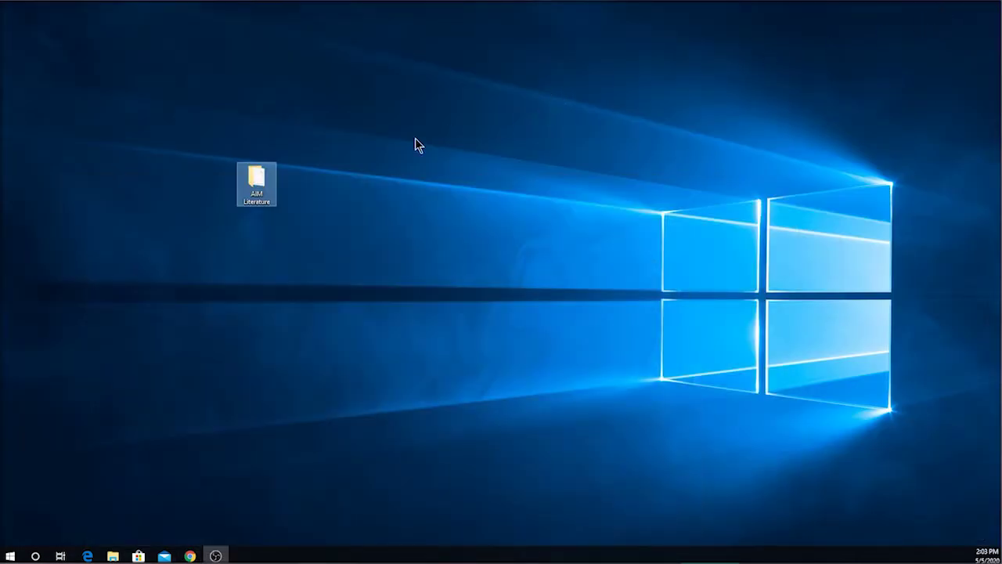
pyautogui.click(260, 194)
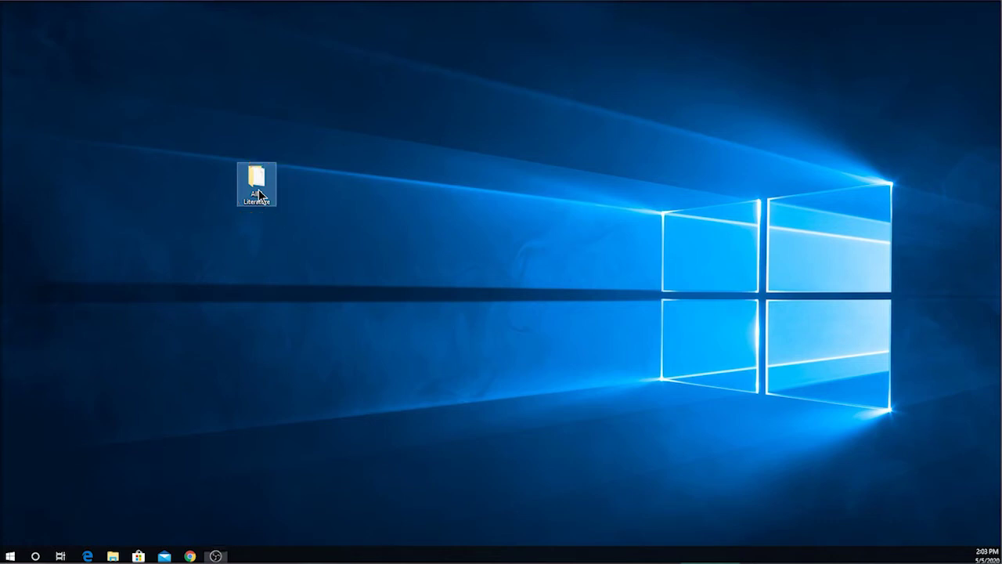
pyautogui.doubleClick(258, 194)
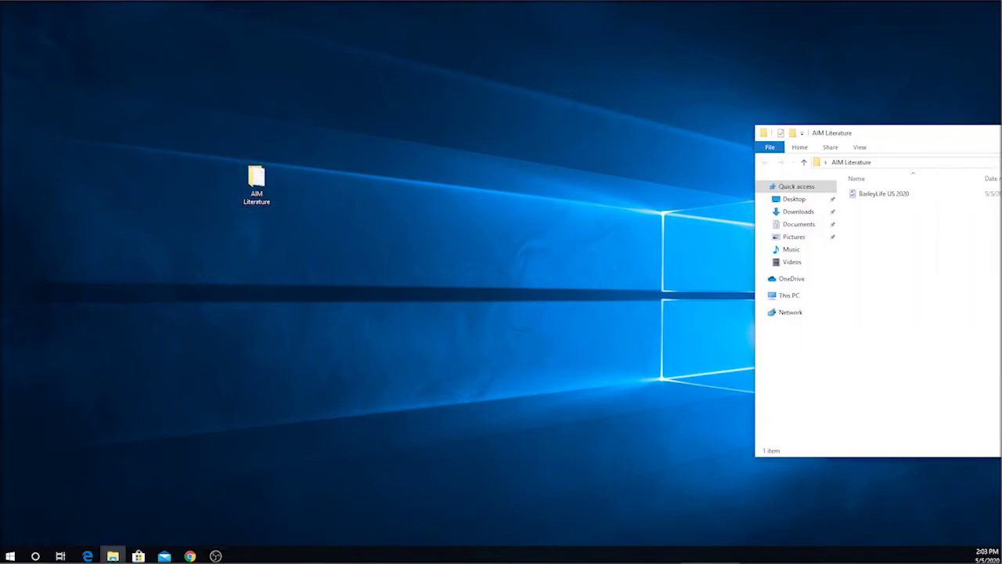
pyautogui.moveTo(861, 125); pyautogui.dragTo(590, 136)
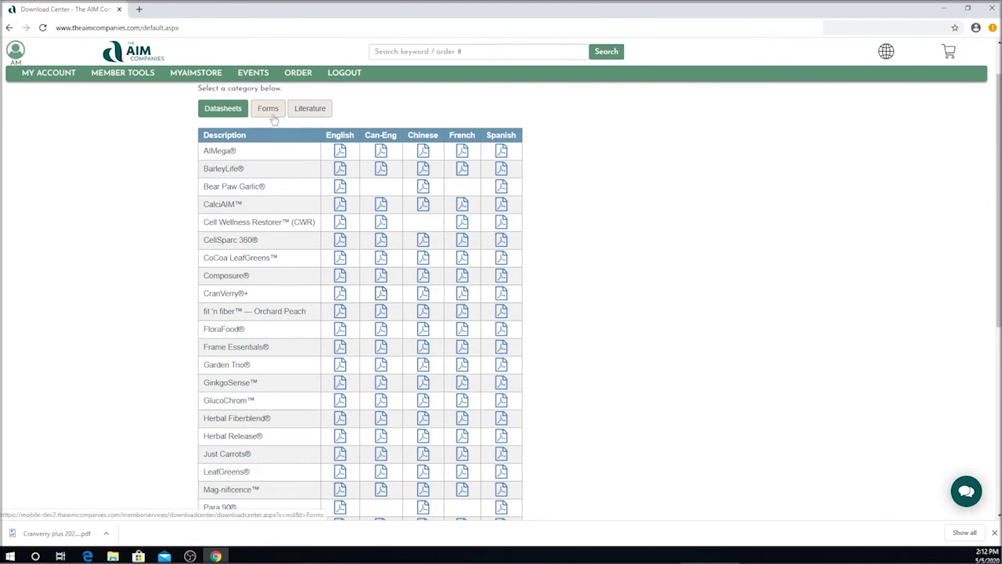
# View the Forms category, then switch to the Literature category of downloads
pyautogui.click(270, 113)
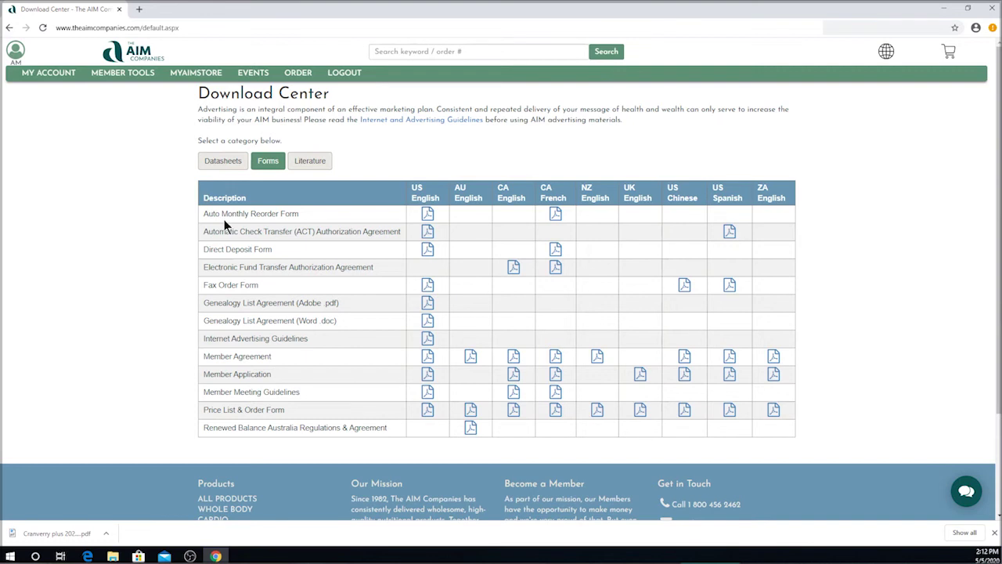
pyautogui.click(180, 213)
pyautogui.click(316, 167)
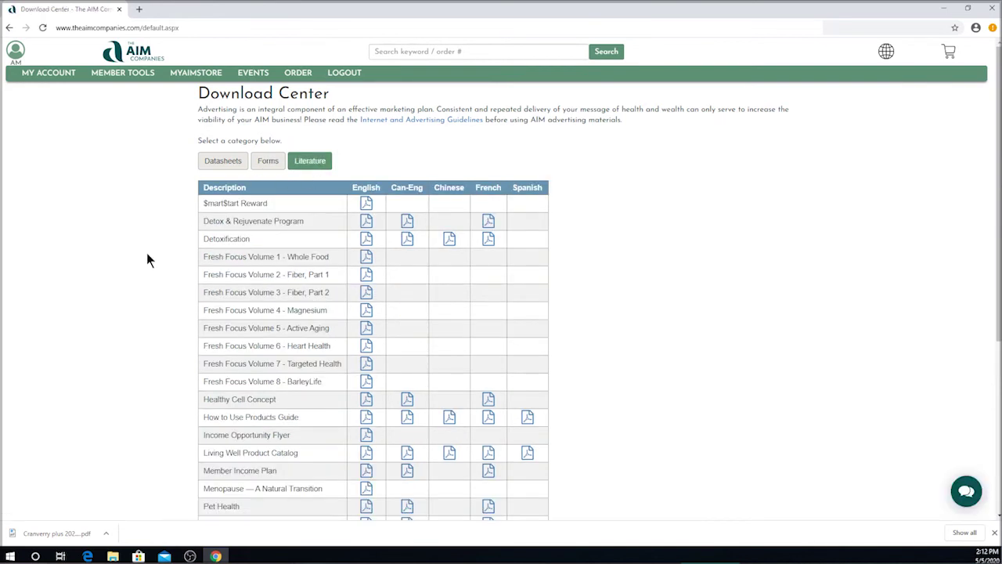
# Scroll down the Literature downloads list to the Member Income Plan PDFs
pyautogui.scroll(-1, 146, 252)
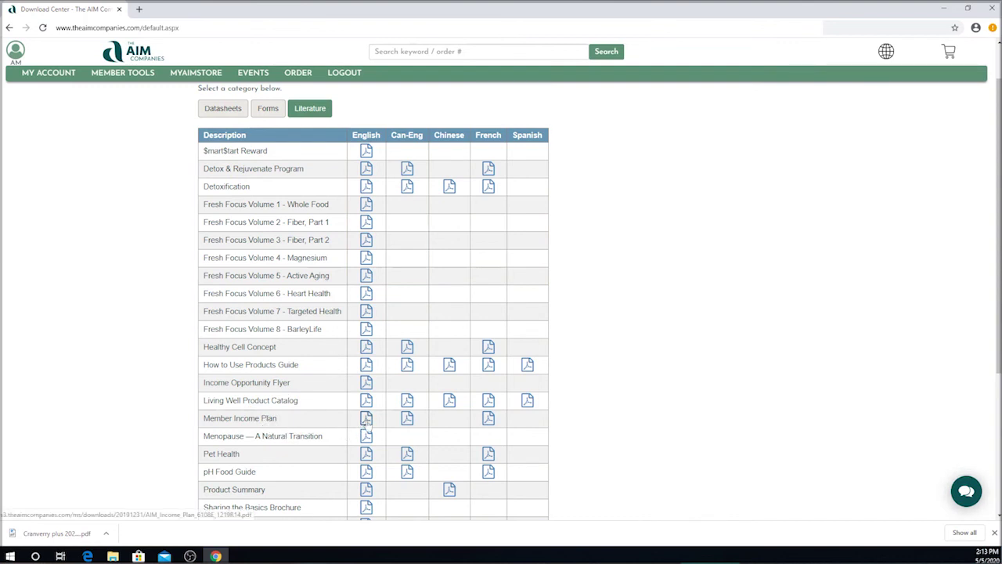
pyautogui.scroll(-1, 252, 442)
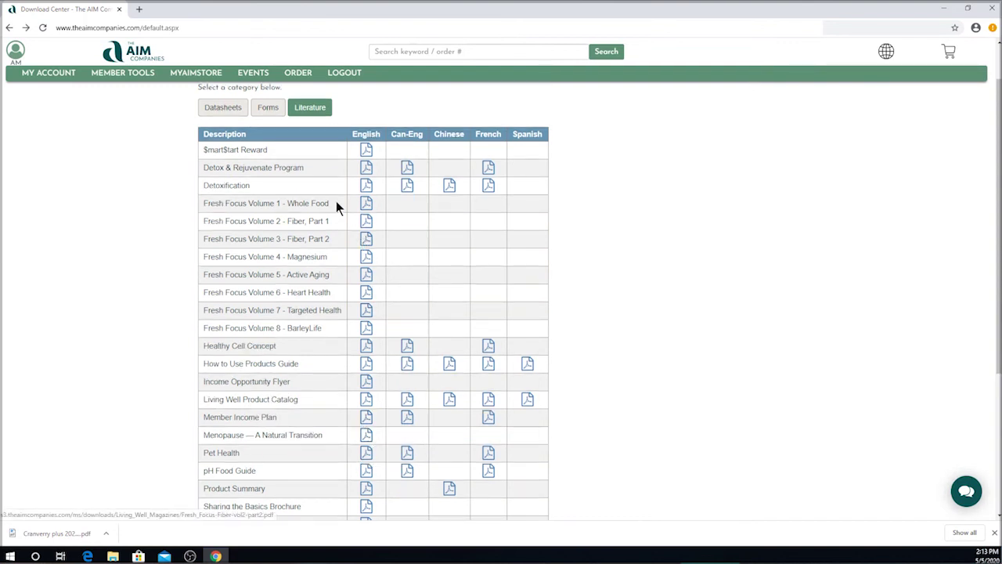
# Show the Forms and Datasheets lists again, then go to the My Account page
pyautogui.click(269, 110)
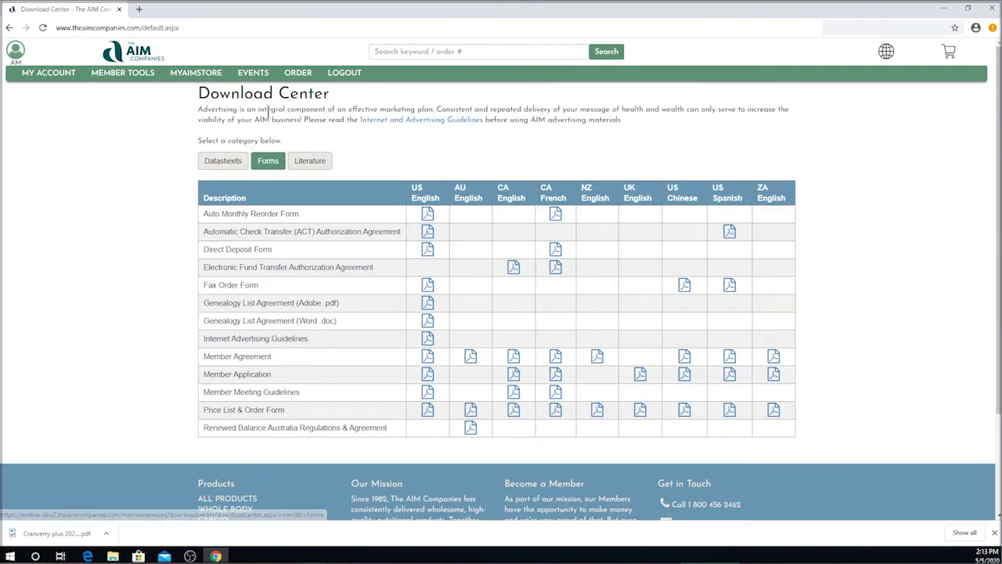
pyautogui.click(223, 160)
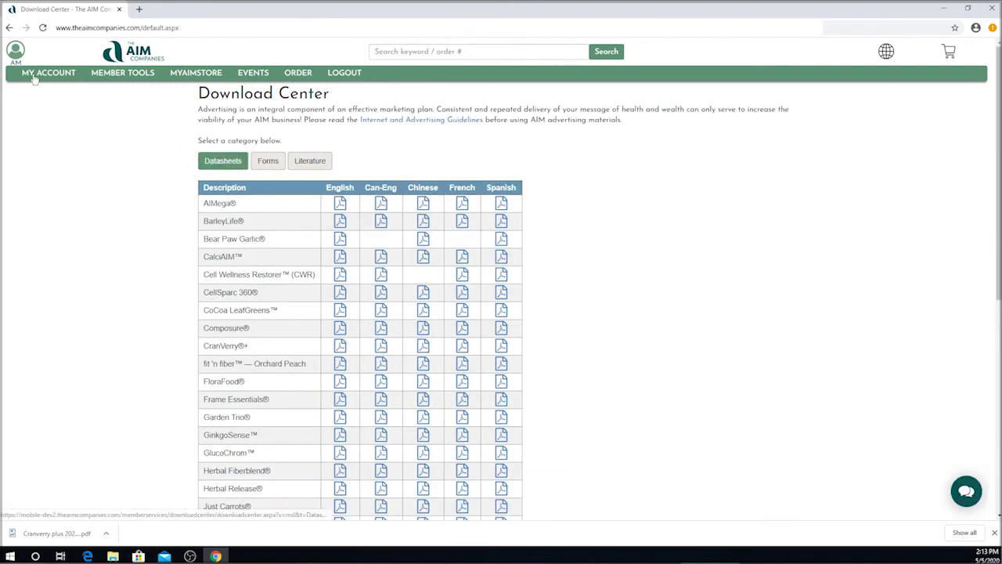
pyautogui.click(16, 57)
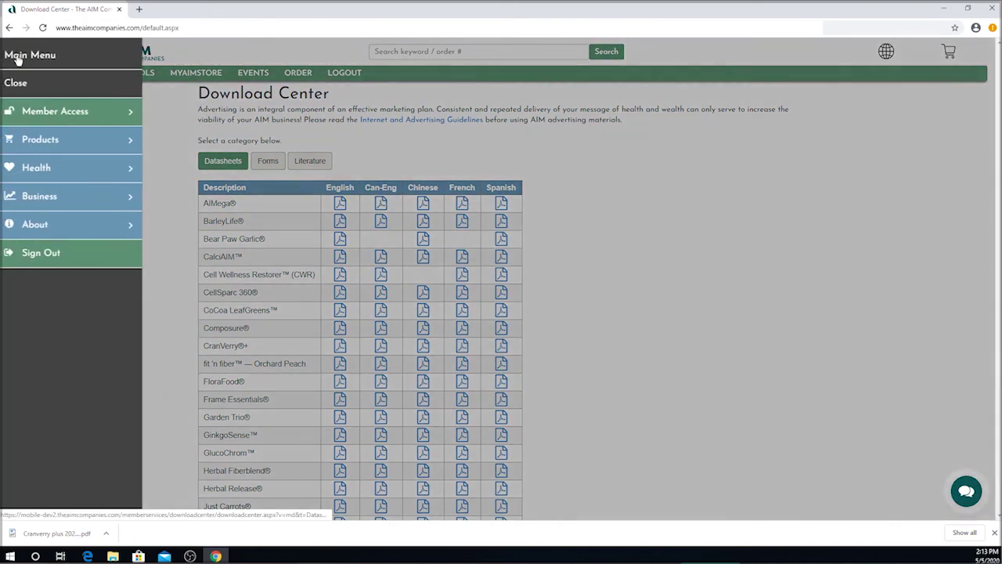
pyautogui.click(31, 112)
pyautogui.click(33, 112)
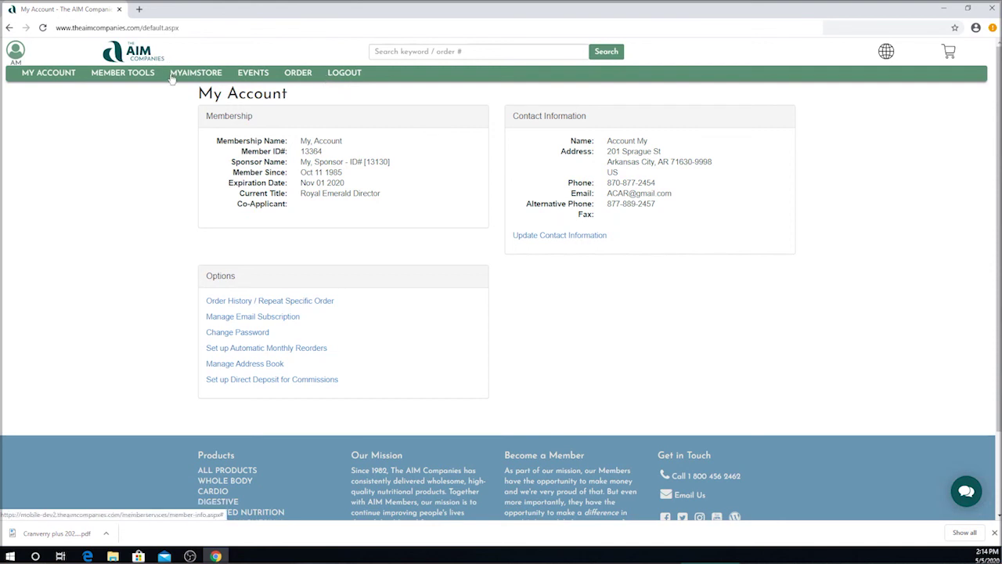
# Return to the Printable Materials Download Center and log out of the member account
pyautogui.moveTo(137, 76)
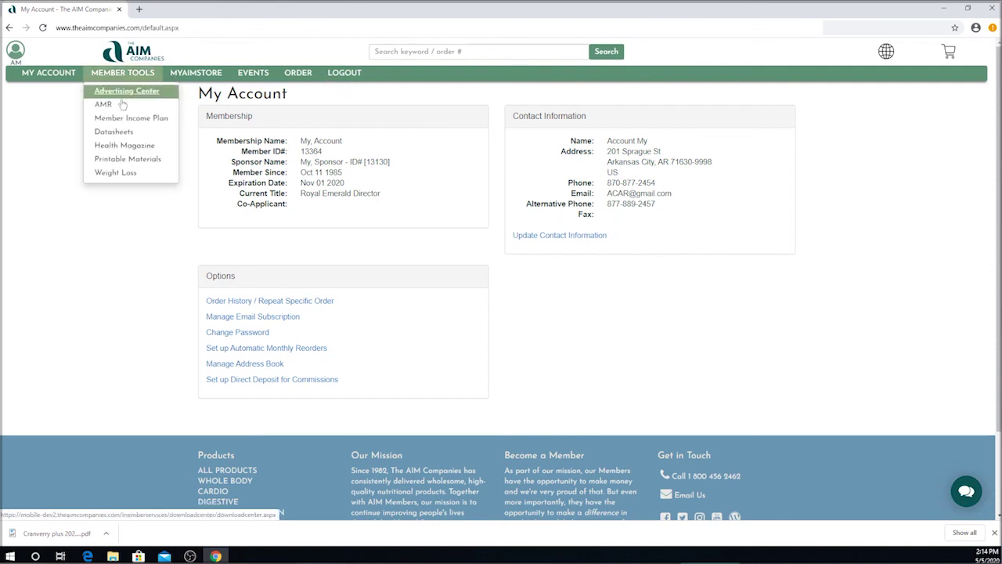
pyautogui.click(117, 160)
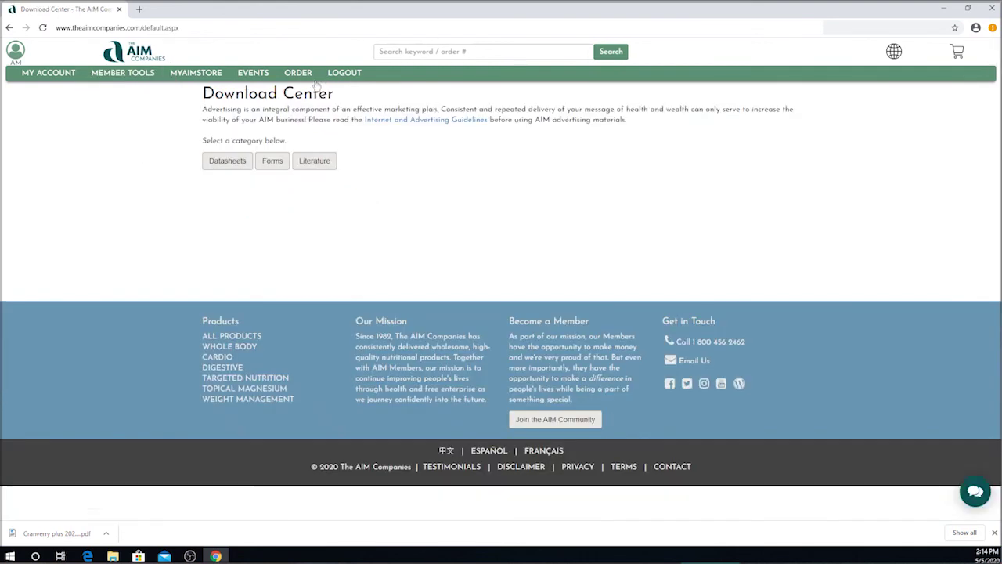
pyautogui.click(341, 73)
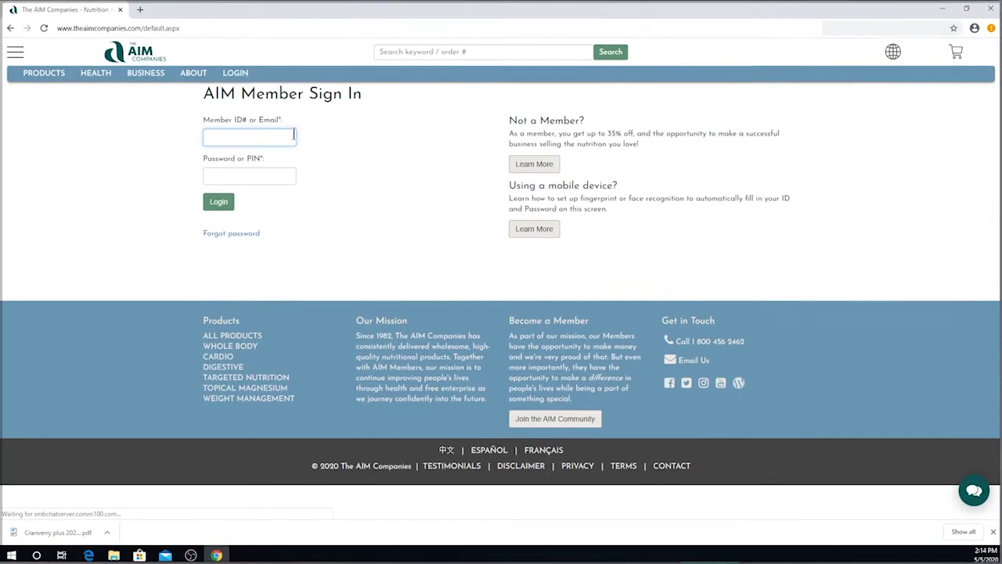